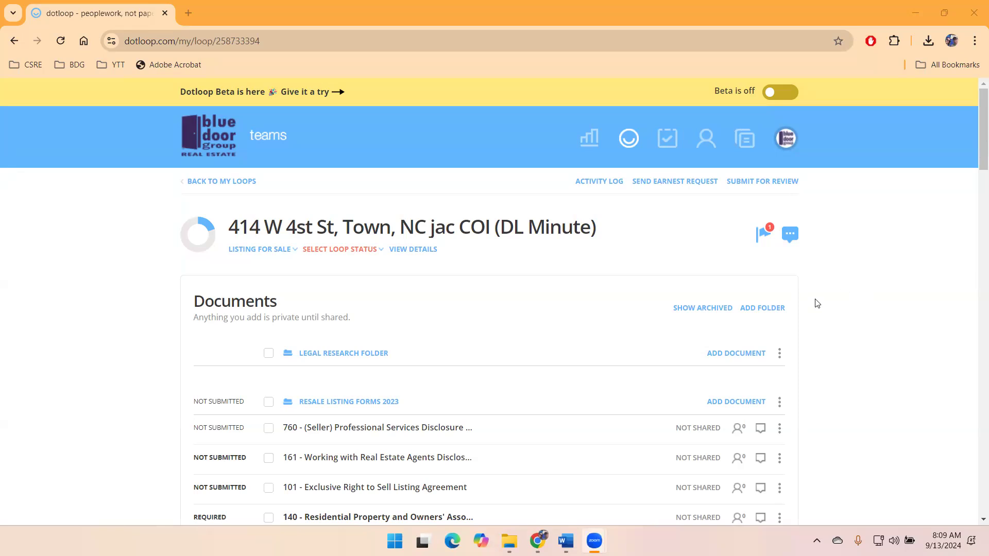
Scroll down the loop's Documents list to the 161 agents disclosure row
{"action": "scroll", "coordinate": [832, 379], "scroll_direction": "down", "scroll_amount": 2}
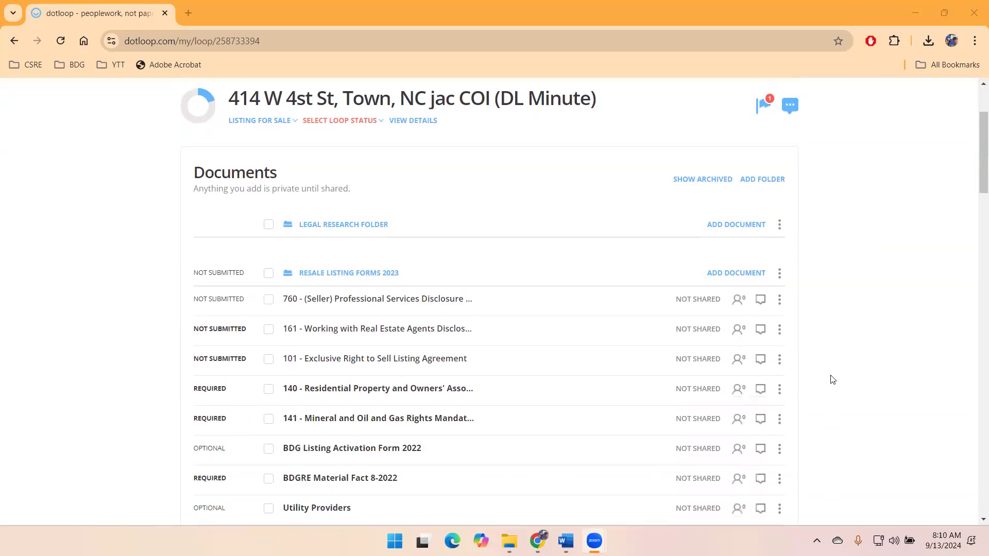
Select the 161 disclosure and the 101 listing agreement, then open both for editing
{"action": "left_click", "coordinate": [268, 329]}
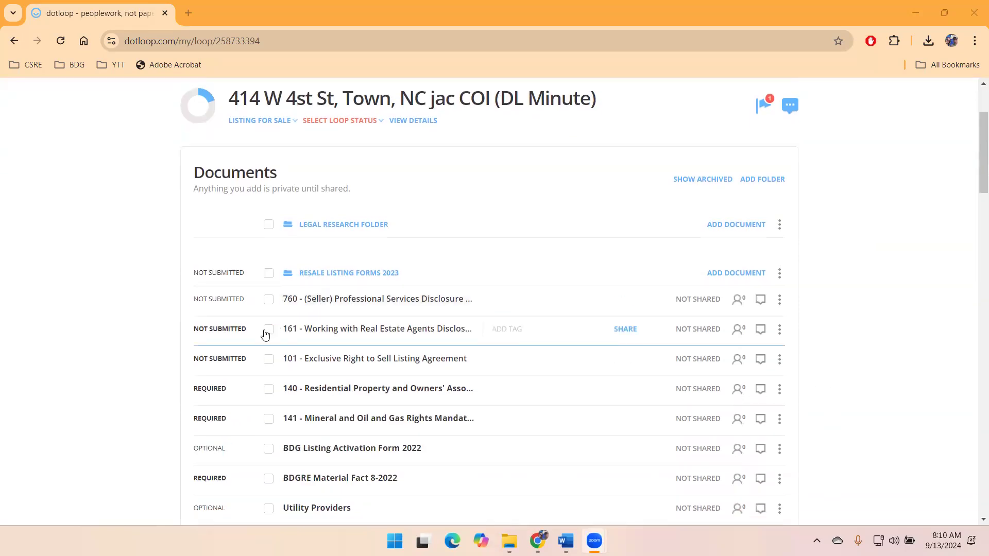
{"action": "left_click", "coordinate": [268, 359]}
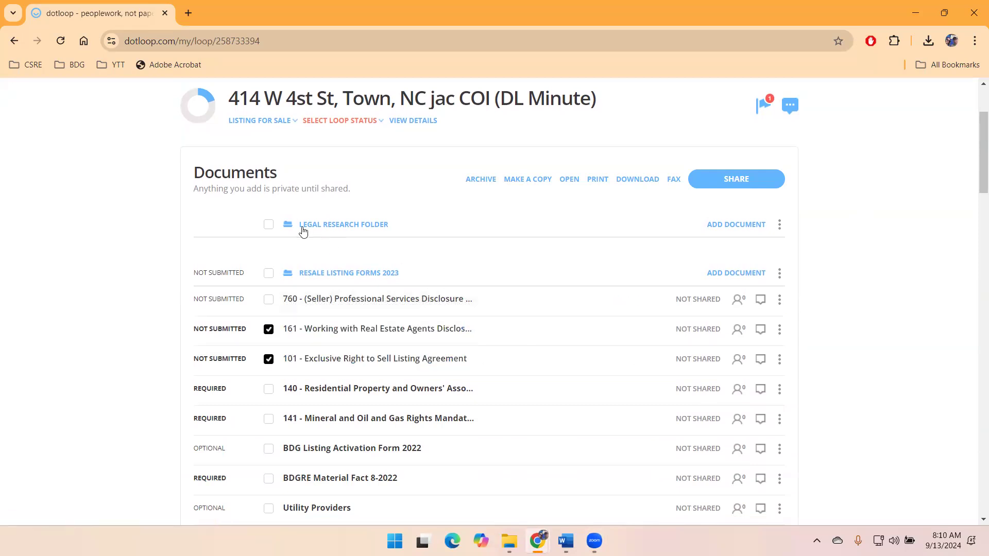
{"action": "left_click", "coordinate": [268, 273]}
{"action": "left_click", "coordinate": [268, 273]}
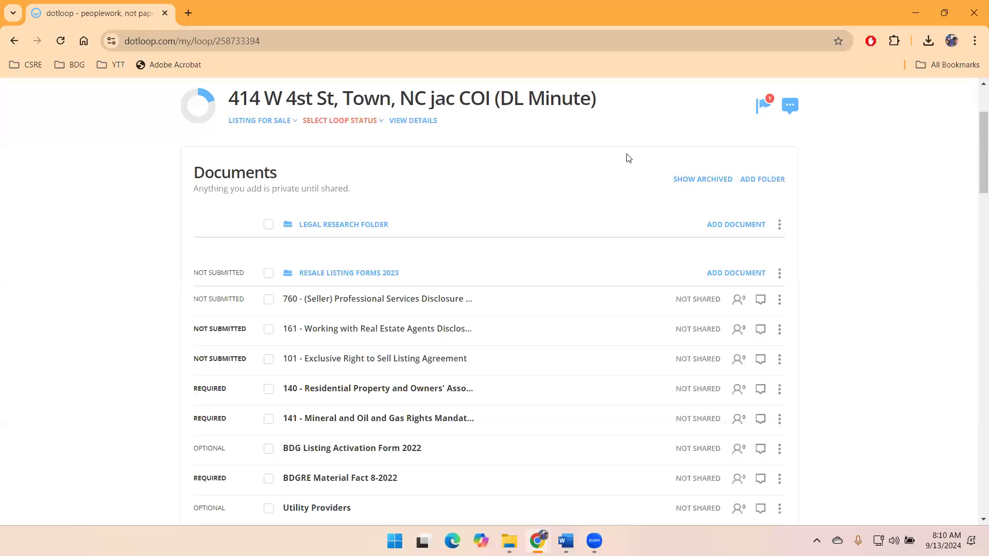
{"action": "left_click", "coordinate": [268, 330]}
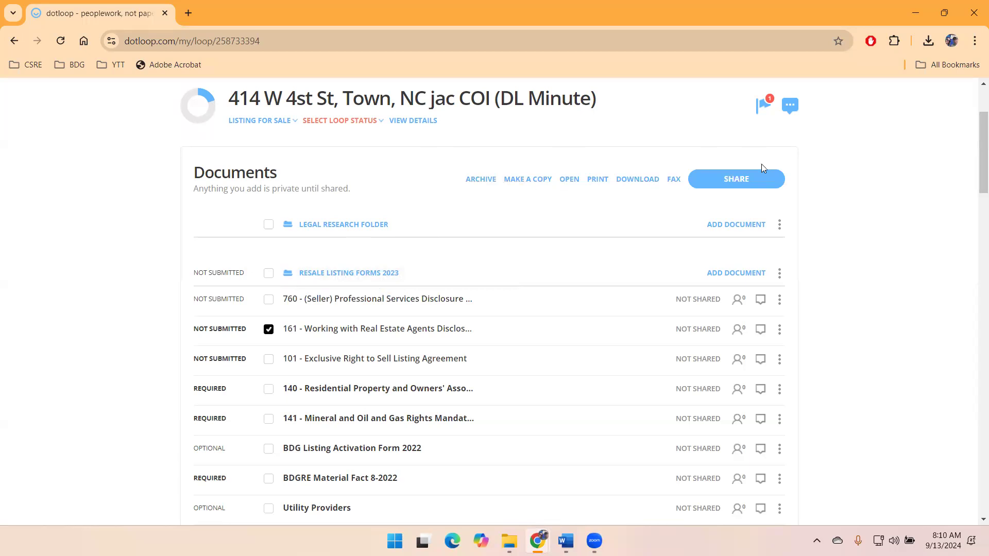
{"action": "left_click", "coordinate": [267, 359]}
{"action": "left_click", "coordinate": [735, 178]}
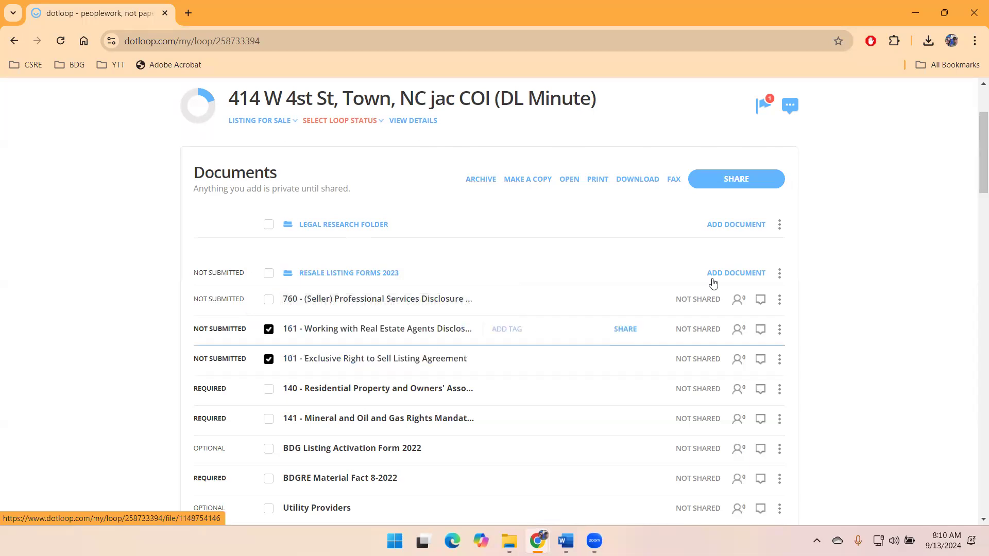
{"action": "left_click", "coordinate": [569, 179]}
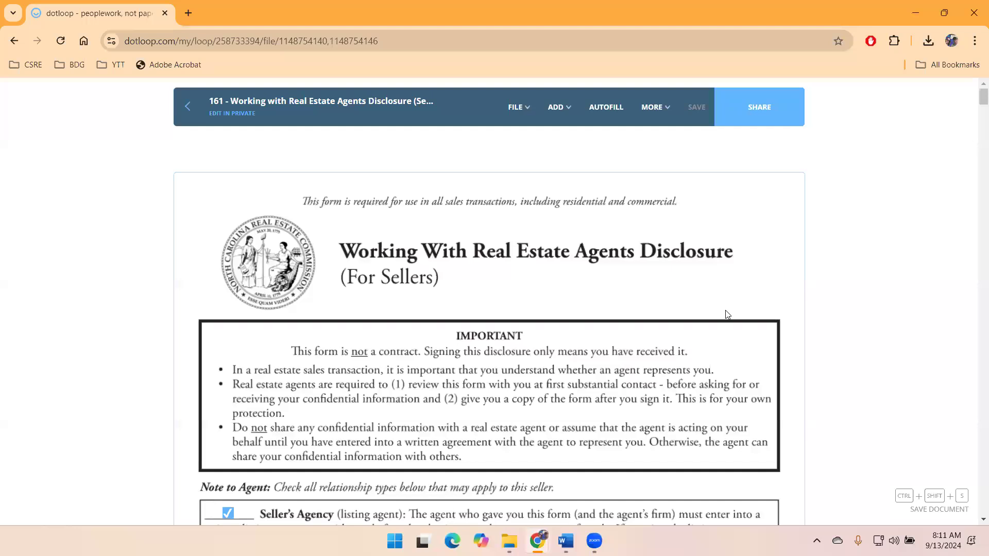
Scroll through the 161 signature block and 101 agreement pages, back to section 6 Listing Price
{"action": "scroll", "coordinate": [721, 313], "scroll_direction": "down", "scroll_amount": 15}
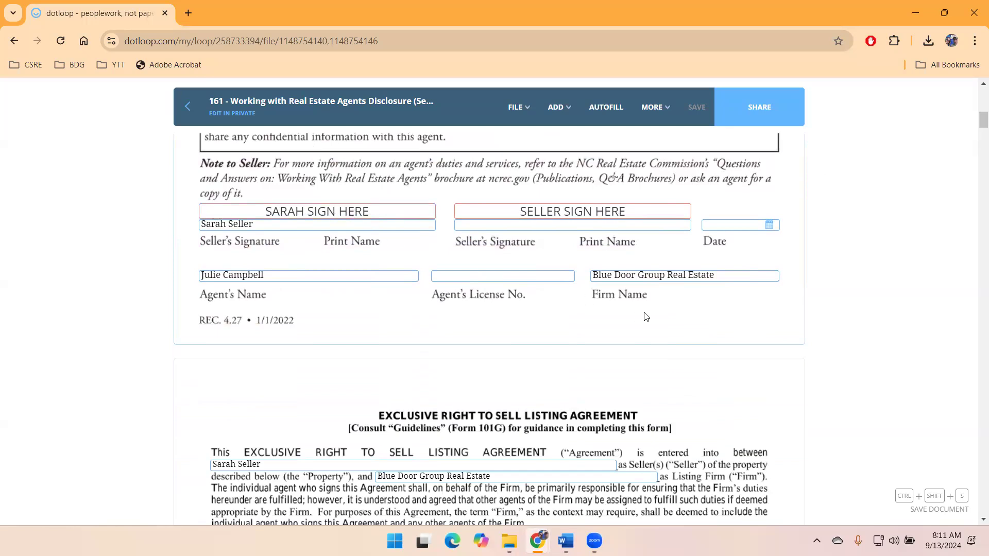
{"action": "scroll", "coordinate": [645, 317], "scroll_direction": "down", "scroll_amount": 5}
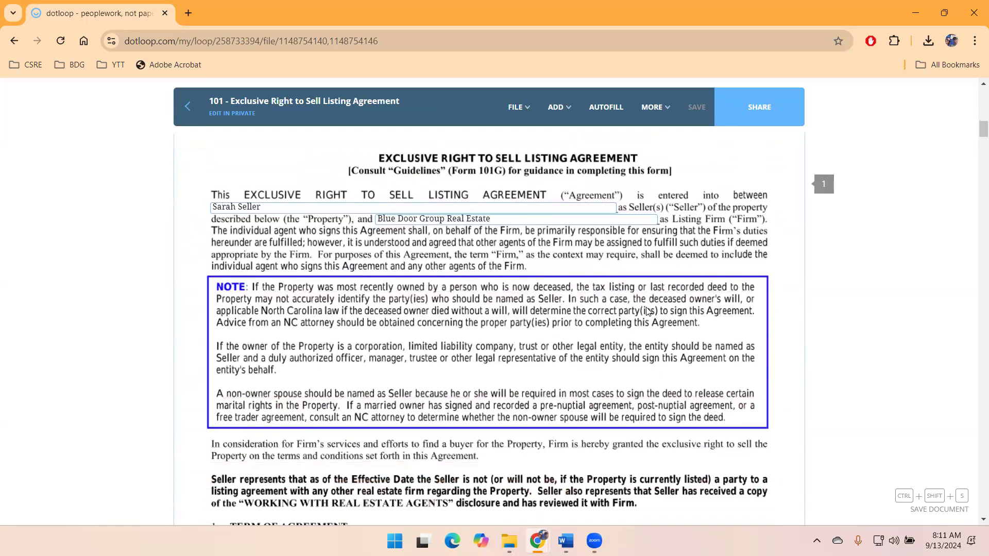
{"action": "scroll", "coordinate": [489, 266], "scroll_direction": "down", "scroll_amount": 4}
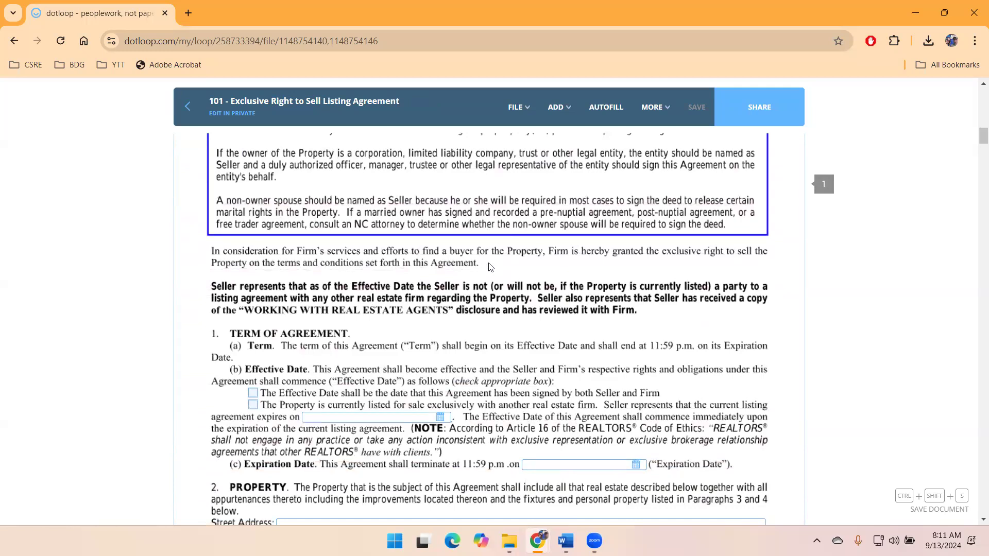
{"action": "scroll", "coordinate": [490, 267], "scroll_direction": "down", "scroll_amount": 6}
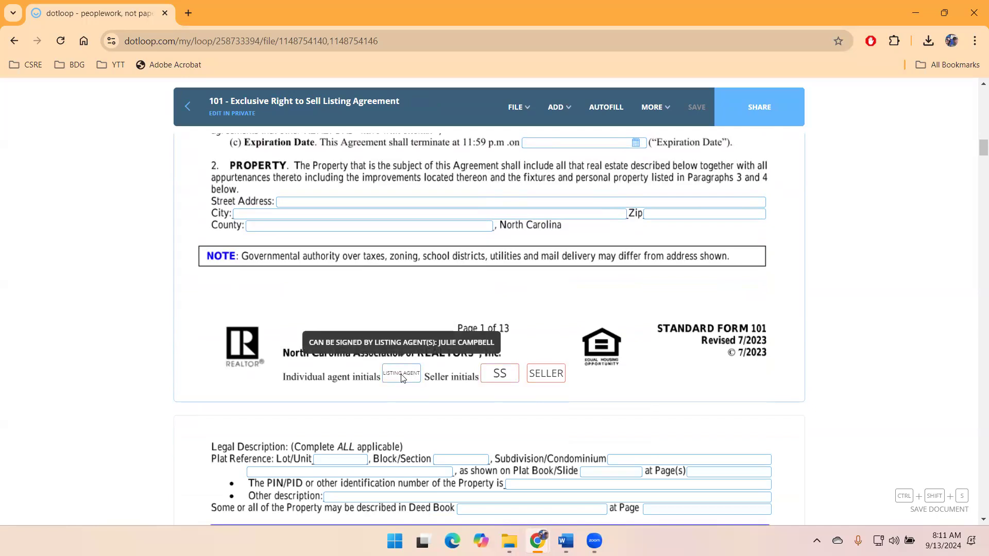
{"action": "scroll", "coordinate": [696, 371], "scroll_direction": "down", "scroll_amount": 7}
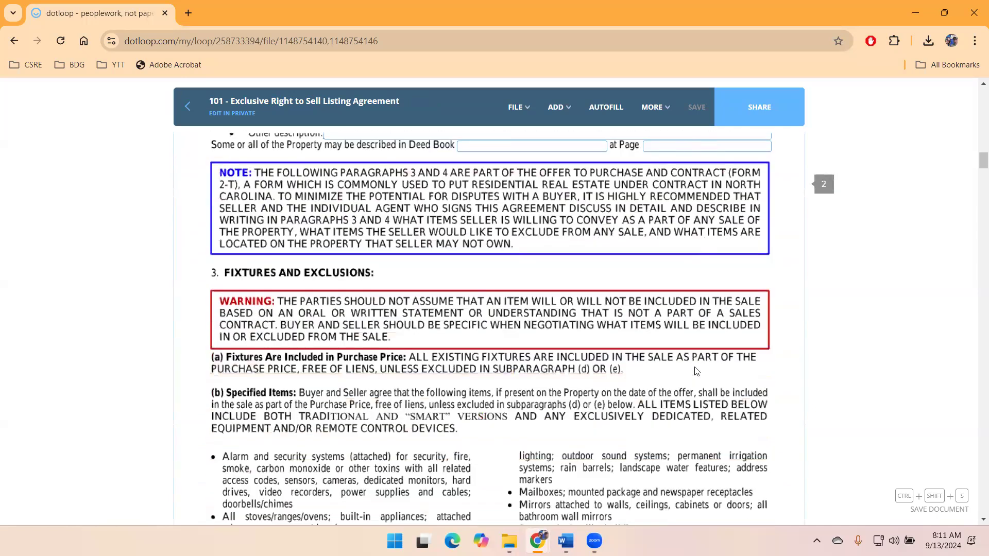
{"action": "scroll", "coordinate": [696, 371], "scroll_direction": "down", "scroll_amount": 10}
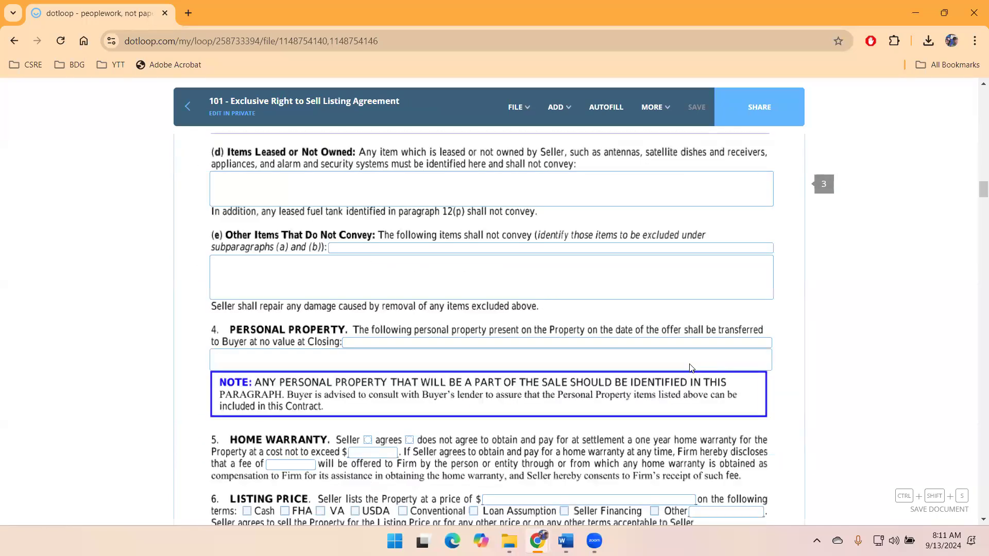
{"action": "scroll", "coordinate": [690, 367], "scroll_direction": "down", "scroll_amount": 5}
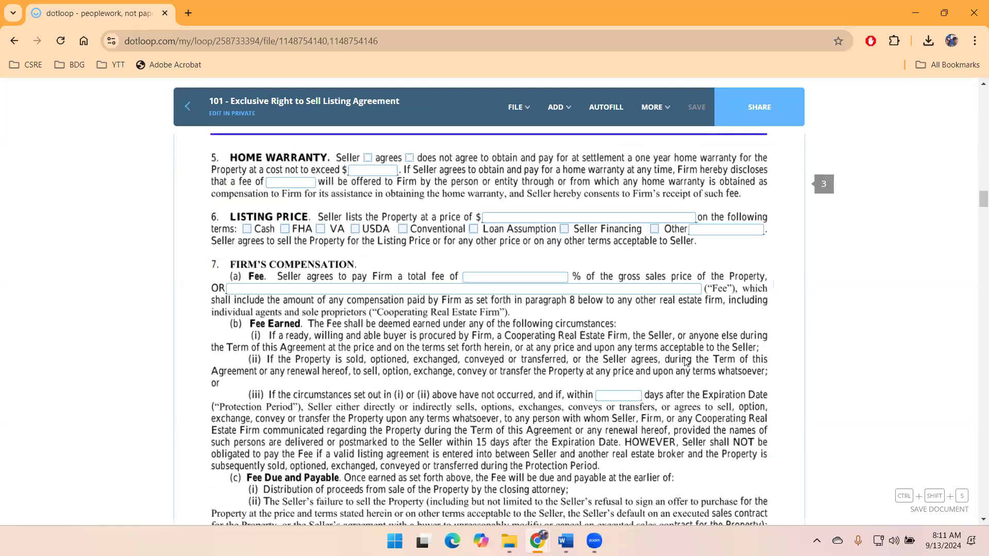
{"action": "scroll", "coordinate": [686, 362], "scroll_direction": "down", "scroll_amount": 10}
{"action": "scroll", "coordinate": [594, 281], "scroll_direction": "down", "scroll_amount": 1}
{"action": "scroll", "coordinate": [618, 281], "scroll_direction": "up", "scroll_amount": 3}
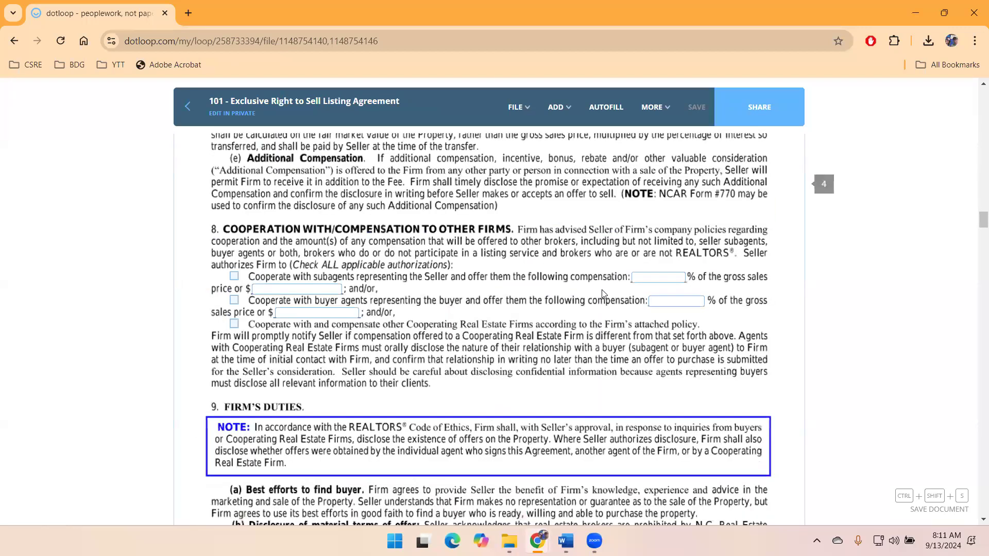
{"action": "scroll", "coordinate": [640, 281], "scroll_direction": "up", "scroll_amount": 10}
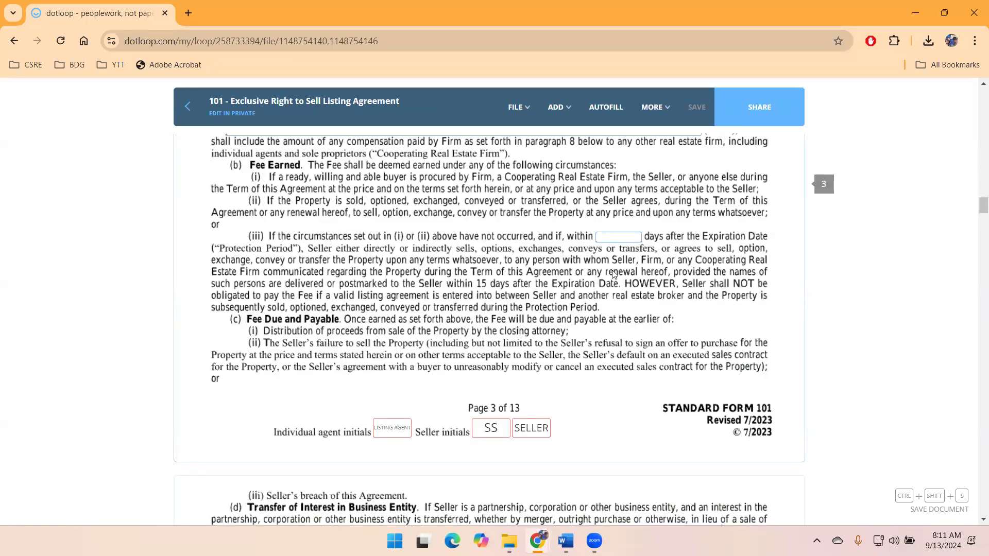
{"action": "scroll", "coordinate": [546, 296], "scroll_direction": "up", "scroll_amount": 5}
Enter 100,000 as the 101 agreement's Listing Price and save the document
{"action": "left_click", "coordinate": [545, 306]}
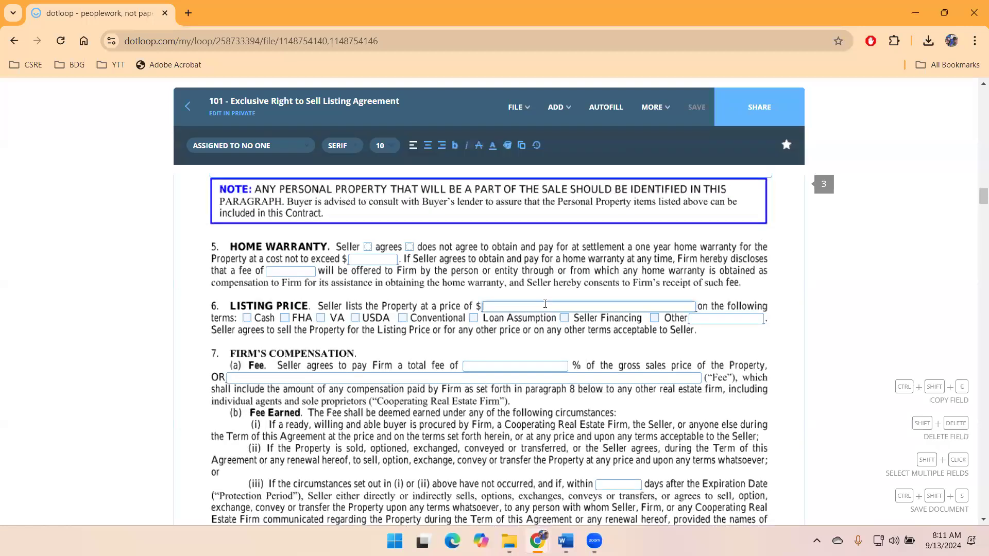
{"action": "type", "text": "100,000"}
{"action": "key", "text": "BackSpace"}
{"action": "key", "text": "BackSpace"}
{"action": "key", "text": "BackSpace"}
{"action": "key", "text": "BackSpace"}
{"action": "key", "text": "BackSpace"}
{"action": "key", "text": "BackSpace"}
{"action": "key", "text": "BackSpace"}
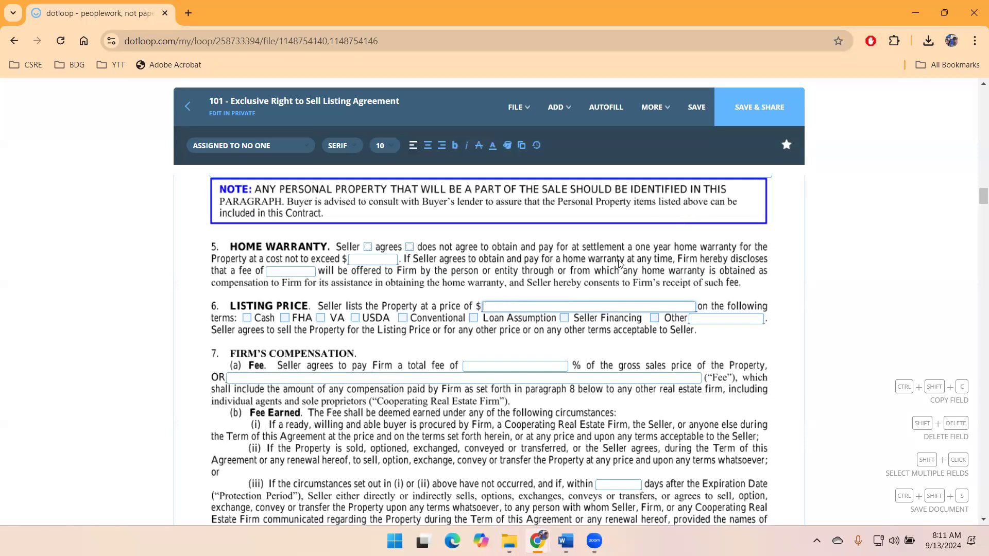
{"action": "type", "text": "100,000"}
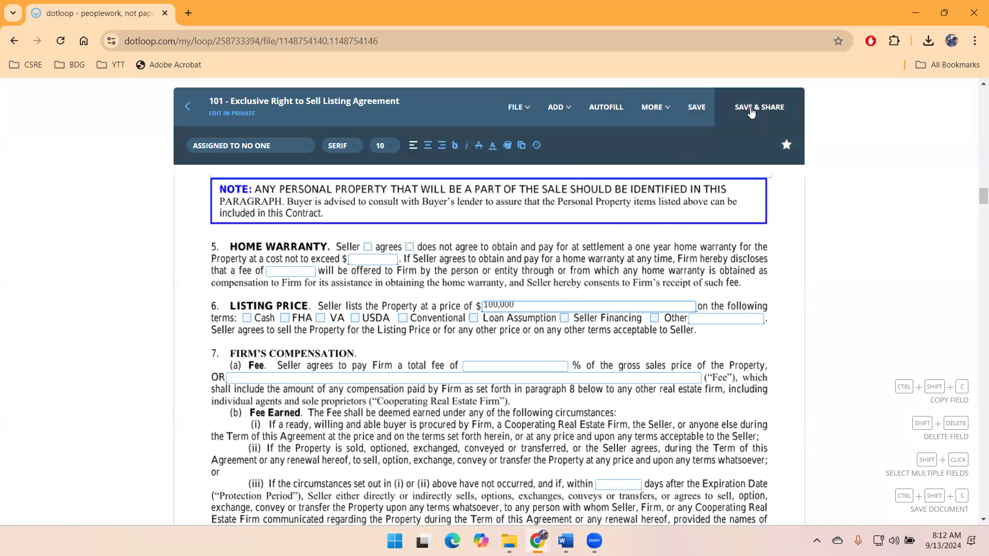
{"action": "left_click", "coordinate": [693, 107]}
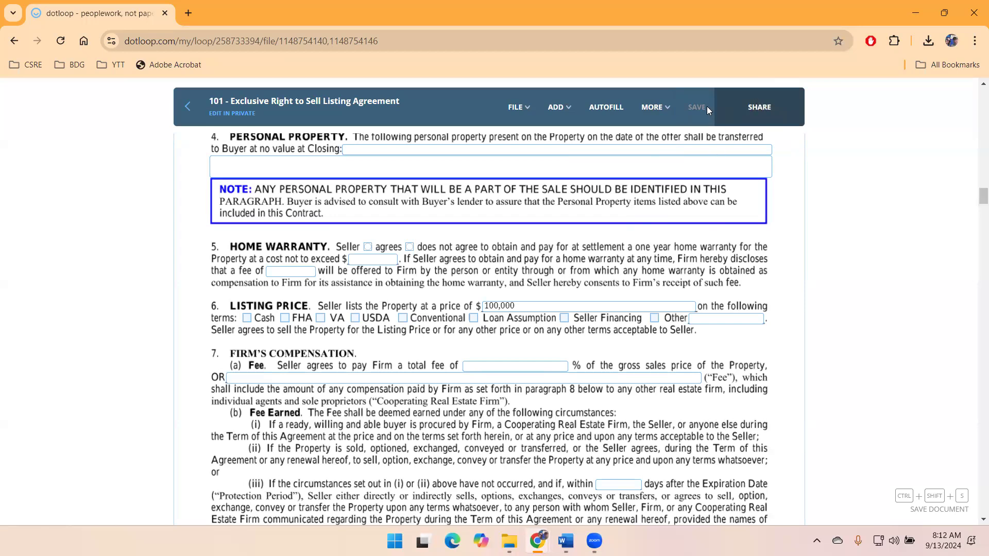
Share the 161 and 101 forms with the Seller, checking the CAN SIGN permission
{"action": "left_click", "coordinate": [733, 110]}
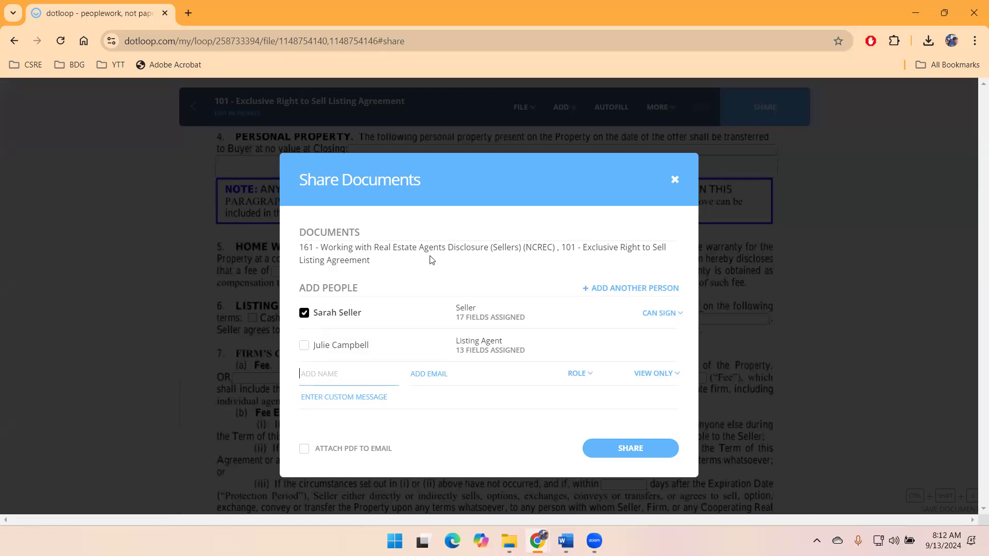
{"action": "mouse_move", "coordinate": [354, 317]}
{"action": "left_click", "coordinate": [658, 314]}
Add the custom share message 'here are the docs I said I would send'
{"action": "left_click", "coordinate": [330, 384]}
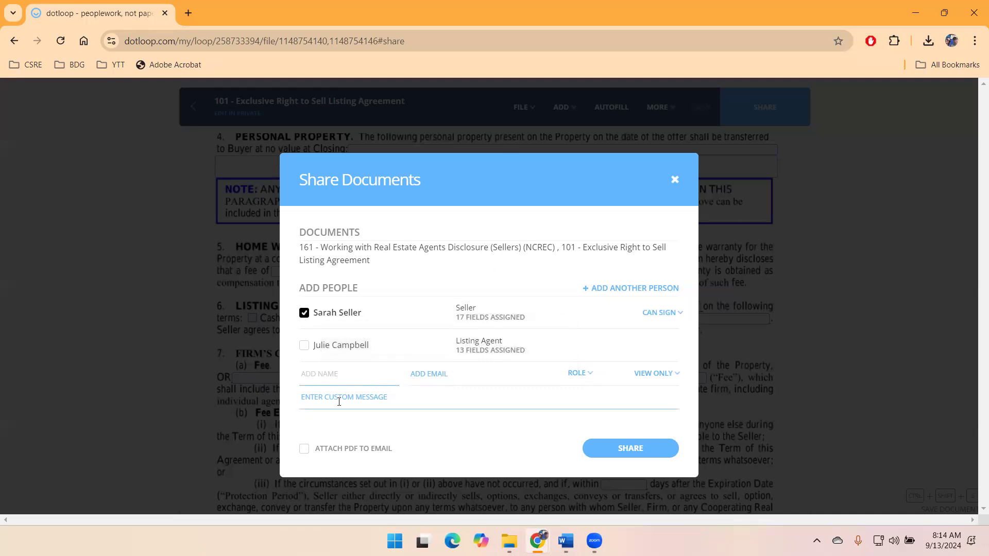
{"action": "left_click", "coordinate": [360, 401]}
{"action": "type", "text": "here "}
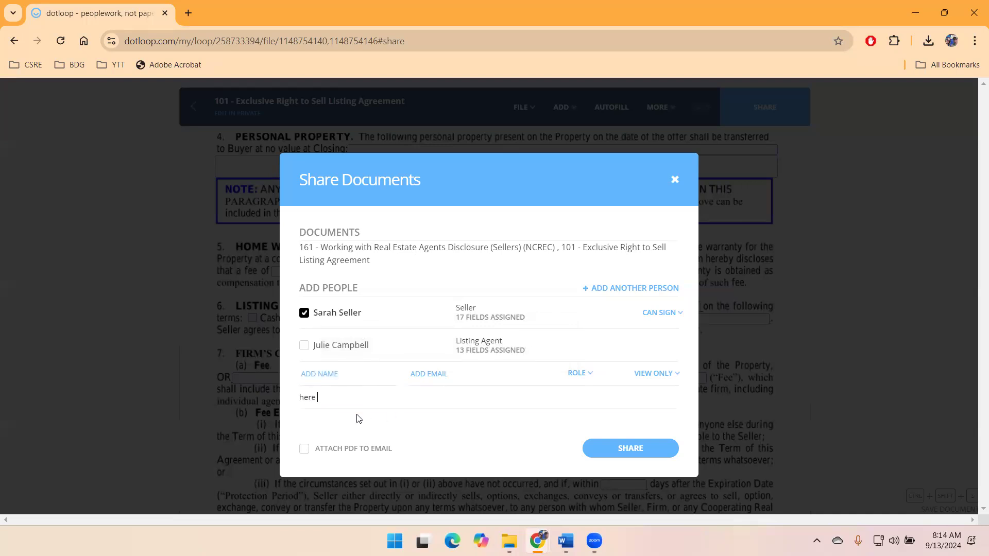
{"action": "type", "text": "are the docs I said I would send -"}
Tick Attach PDF to Email, then close the Share Documents dialog without sending
{"action": "left_click", "coordinate": [303, 451]}
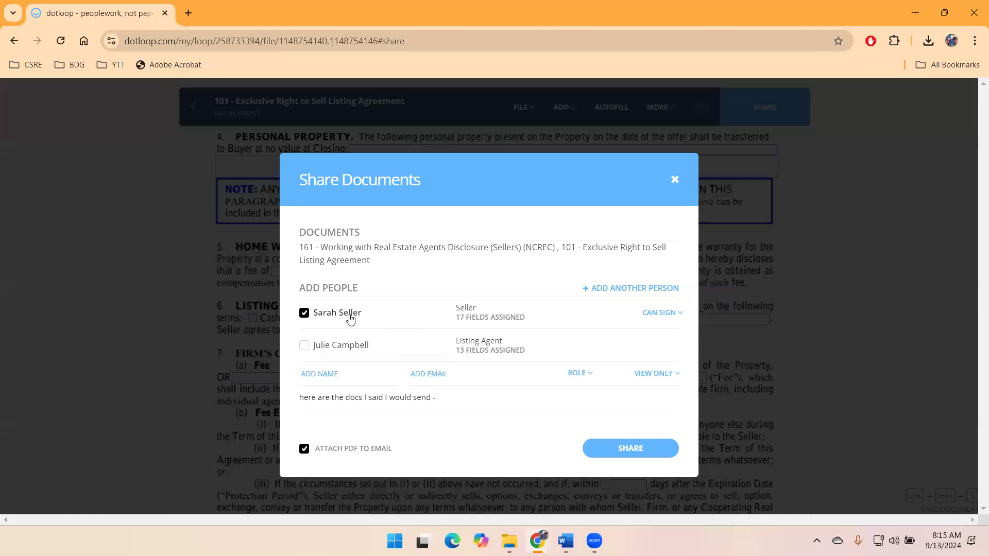
{"action": "mouse_move", "coordinate": [347, 315]}
{"action": "left_click", "coordinate": [673, 181]}
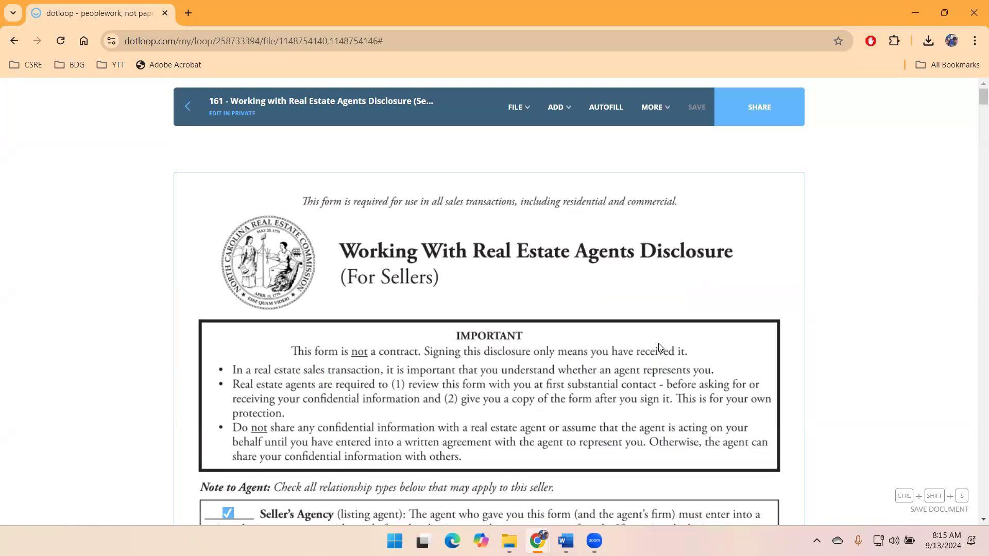
{"action": "left_click", "coordinate": [188, 107]}
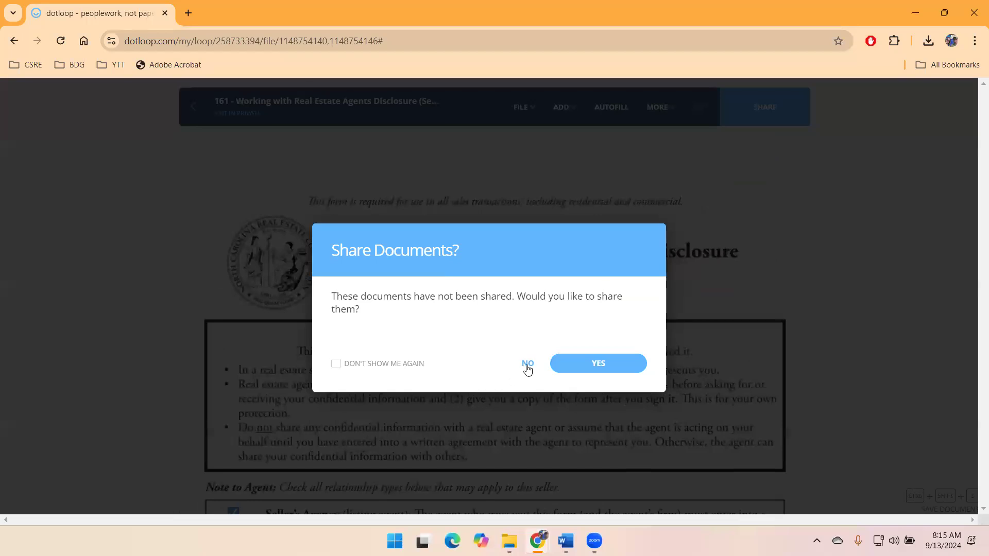
{"action": "left_click", "coordinate": [527, 364]}
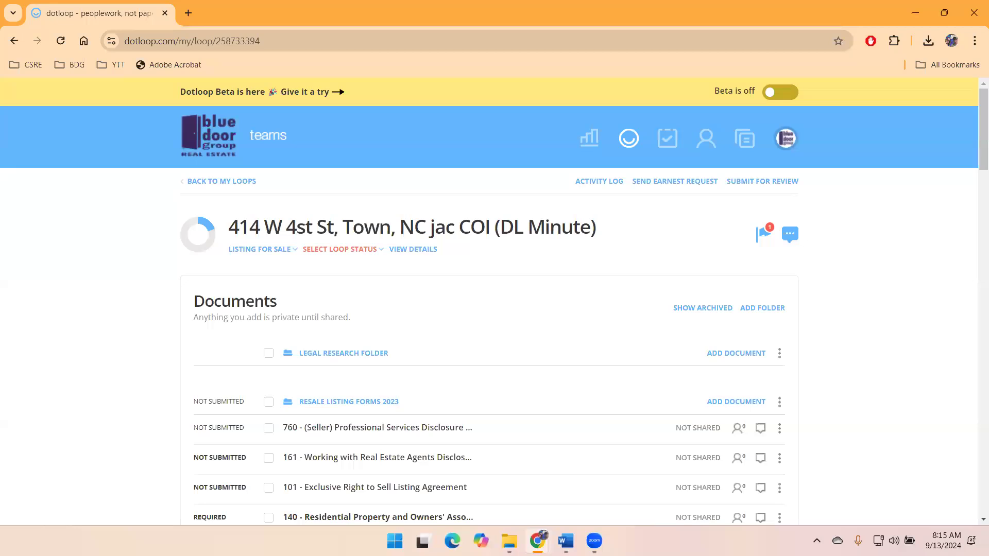
{"action": "scroll", "coordinate": [896, 341], "scroll_direction": "down", "scroll_amount": 3}
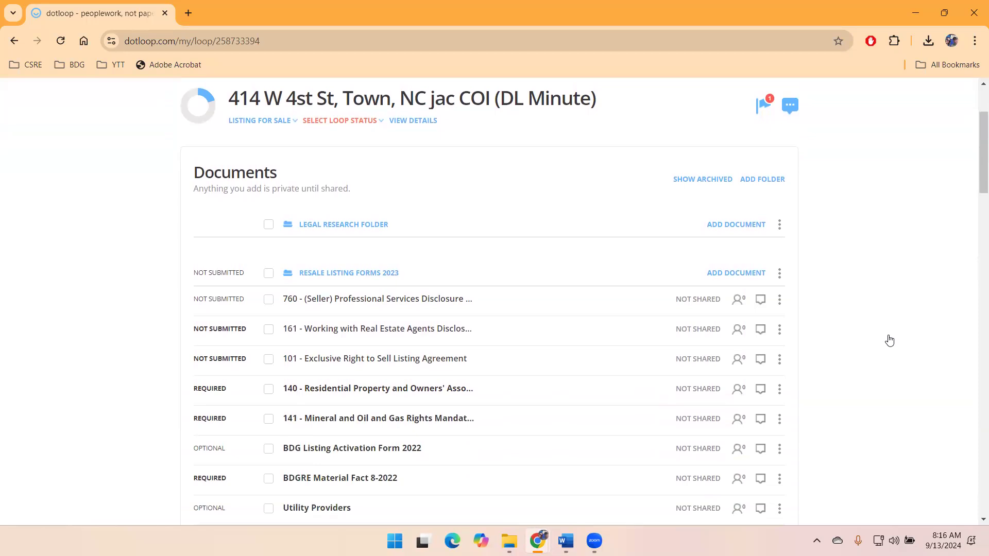
{"action": "scroll", "coordinate": [890, 340], "scroll_direction": "down", "scroll_amount": 1}
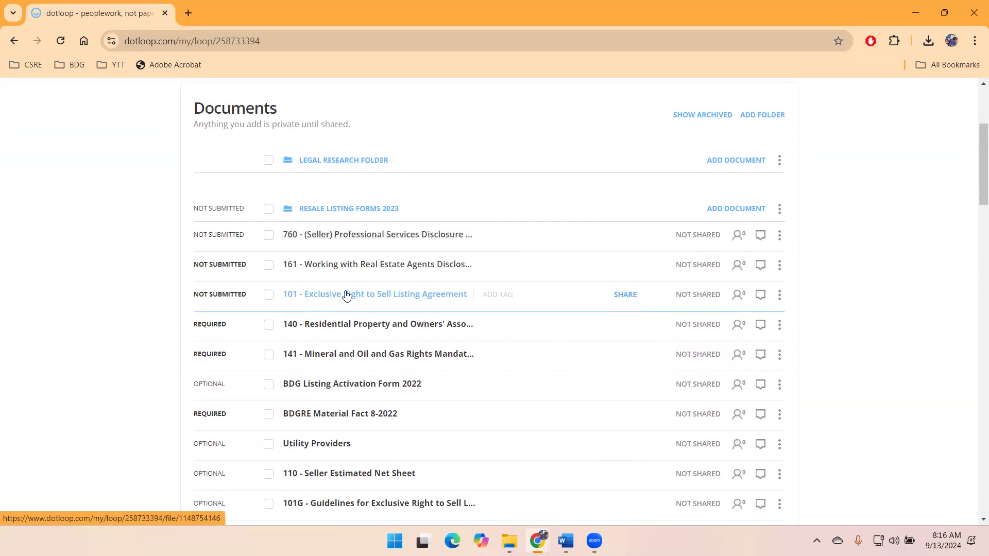
Select forms 140 and 141, briefly adding then removing BDG Listing Activation and Utility Providers
{"action": "left_click", "coordinate": [268, 323]}
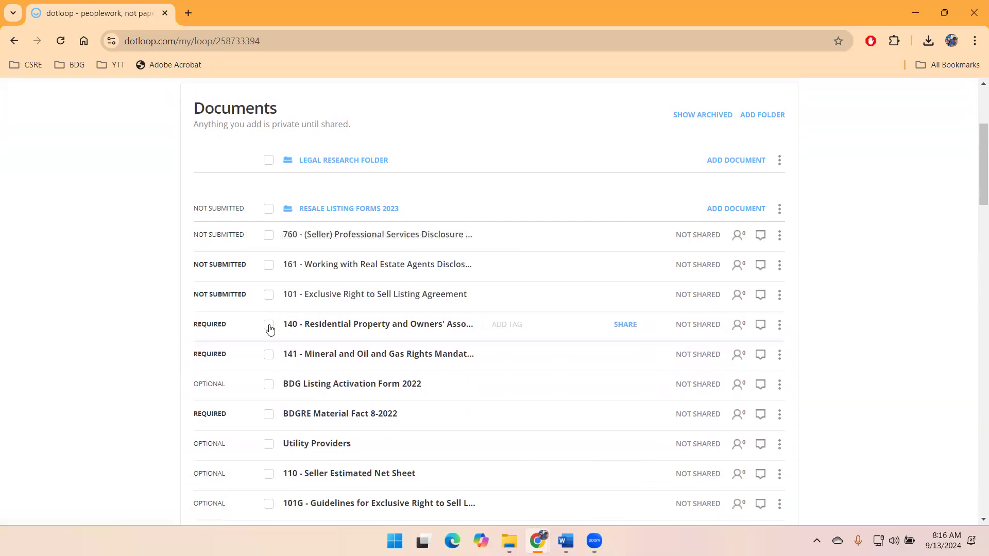
{"action": "left_click", "coordinate": [268, 354]}
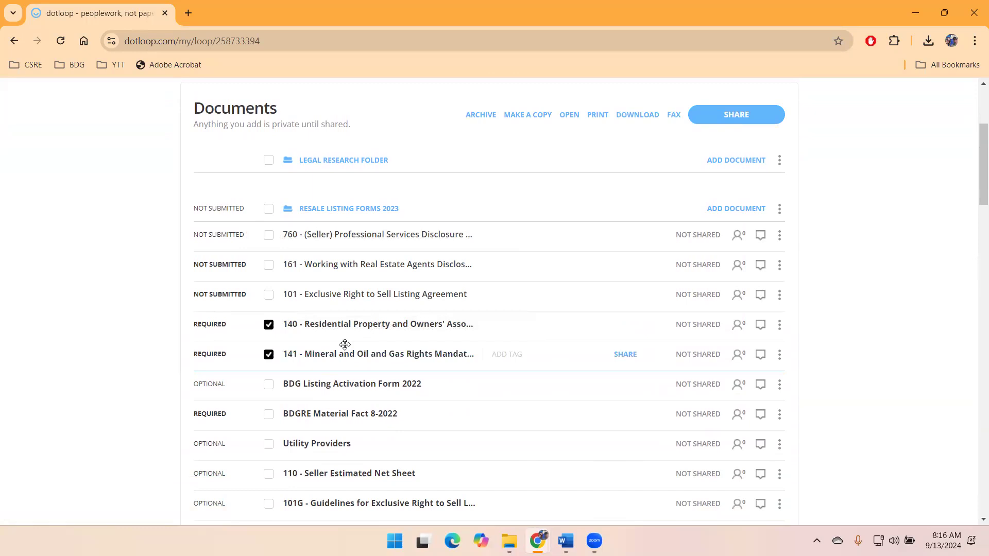
{"action": "left_click", "coordinate": [268, 384]}
{"action": "left_click", "coordinate": [268, 444]}
{"action": "scroll", "coordinate": [422, 432], "scroll_direction": "down", "scroll_amount": 2}
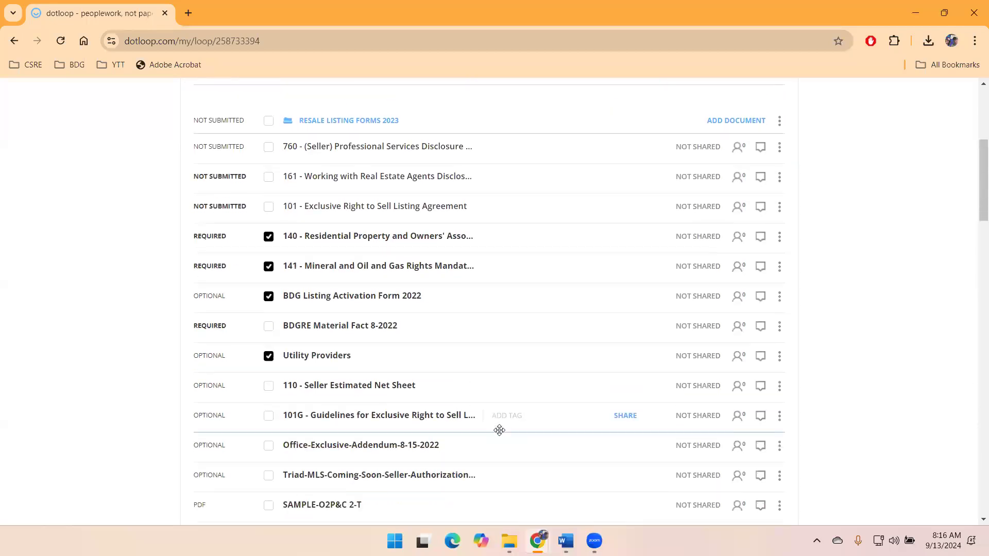
{"action": "scroll", "coordinate": [498, 430], "scroll_direction": "down", "scroll_amount": 2}
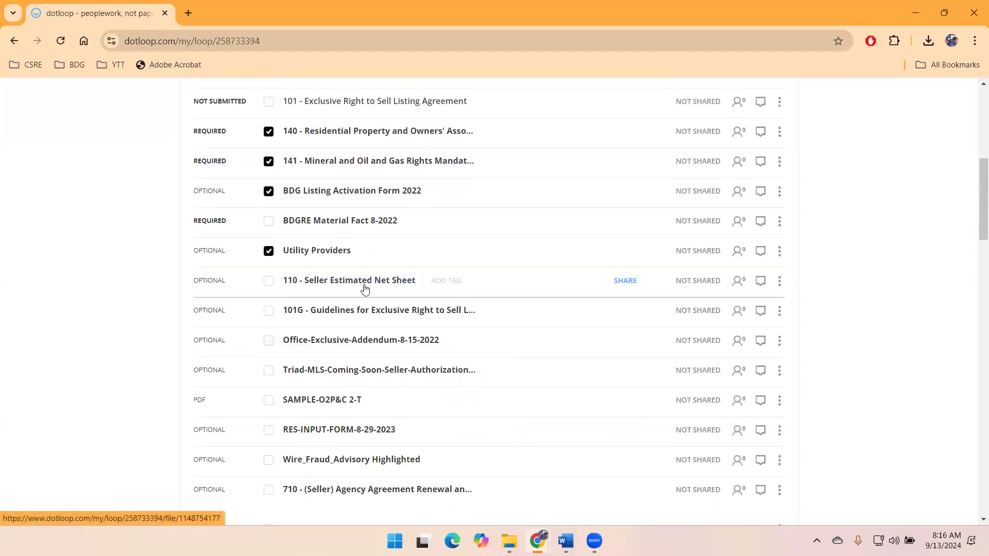
{"action": "left_click_drag", "start_coordinate": [365, 286], "coordinate": [352, 285]}
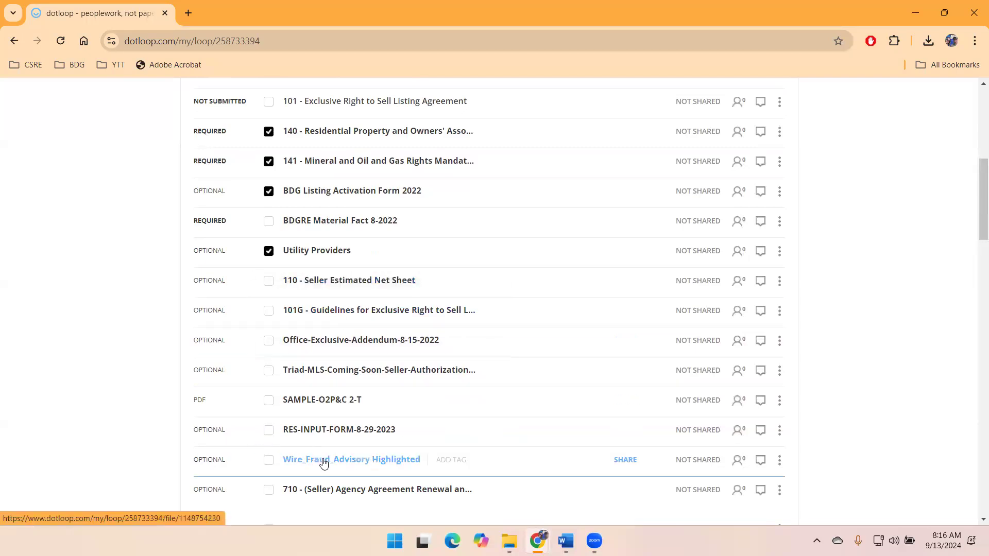
{"action": "scroll", "coordinate": [355, 438], "scroll_direction": "up", "scroll_amount": 8}
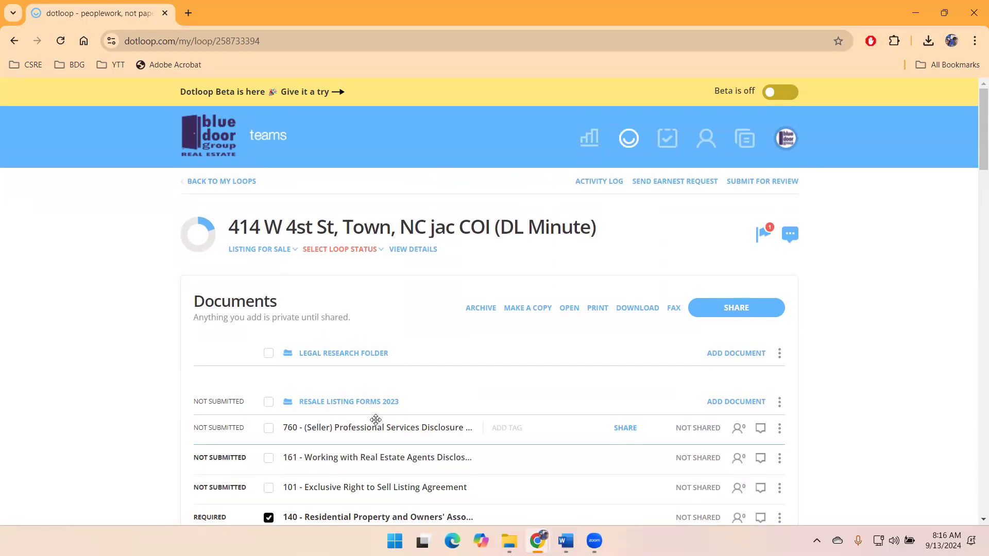
{"action": "scroll", "coordinate": [375, 420], "scroll_direction": "down", "scroll_amount": 4}
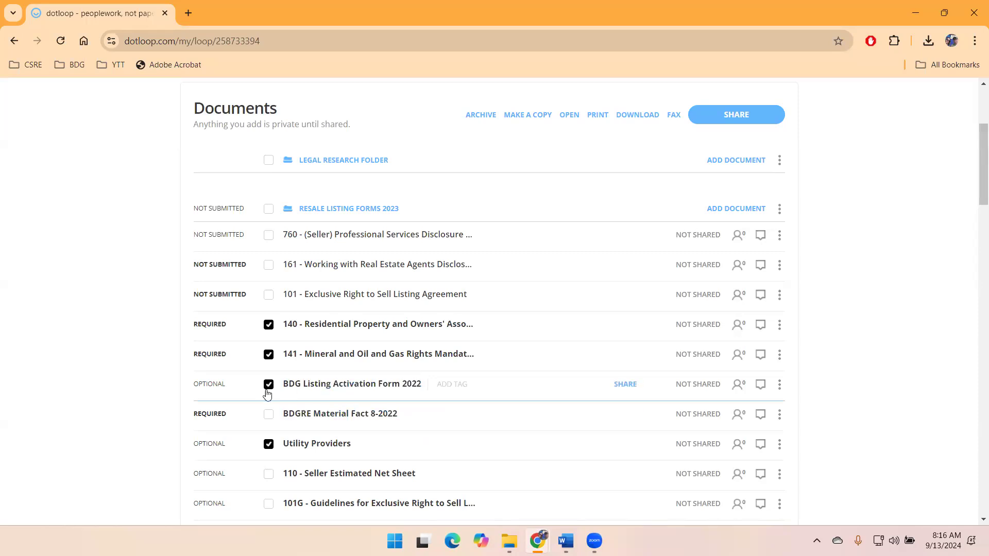
{"action": "left_click", "coordinate": [269, 385]}
{"action": "left_click", "coordinate": [268, 444]}
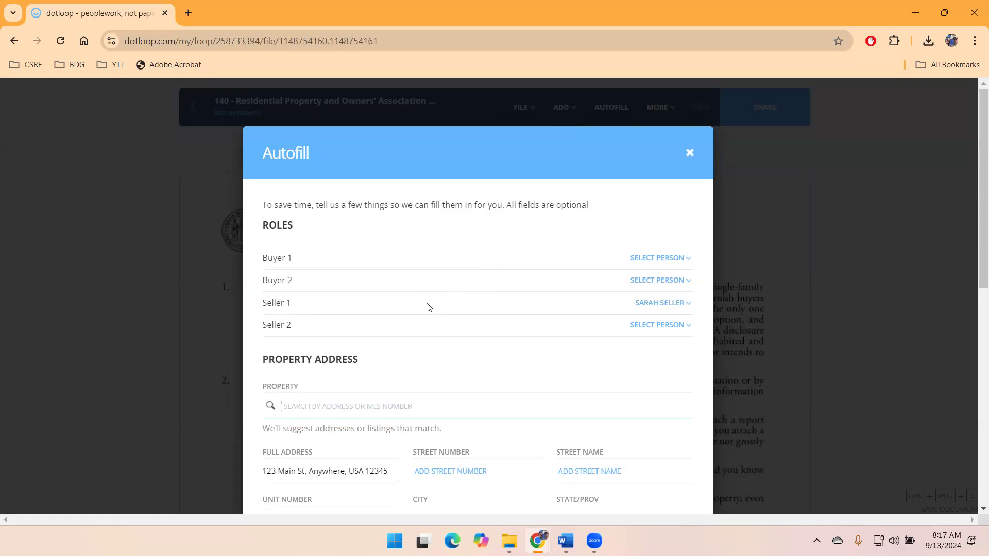
Review the Autofill dialog and autofill forms 140 and 141 with seller name and property address
{"action": "scroll", "coordinate": [420, 305], "scroll_direction": "down", "scroll_amount": 3}
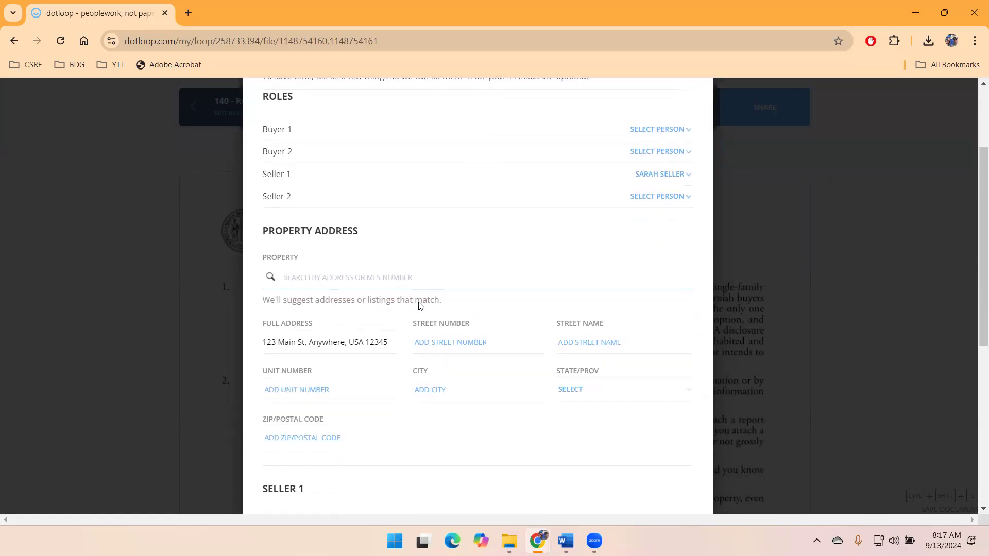
{"action": "scroll", "coordinate": [419, 302], "scroll_direction": "up", "scroll_amount": 3}
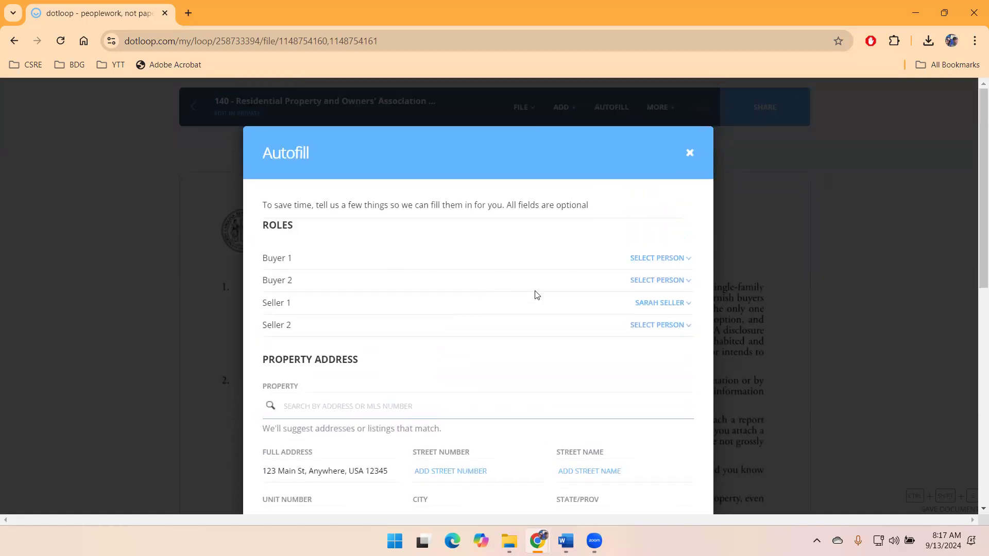
{"action": "scroll", "coordinate": [535, 294], "scroll_direction": "down", "scroll_amount": 10}
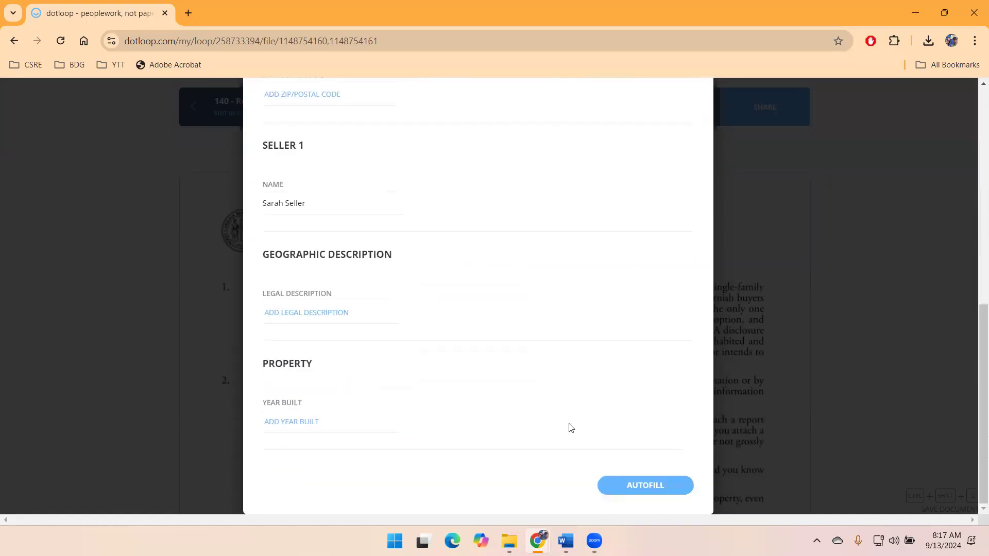
{"action": "left_click", "coordinate": [641, 486]}
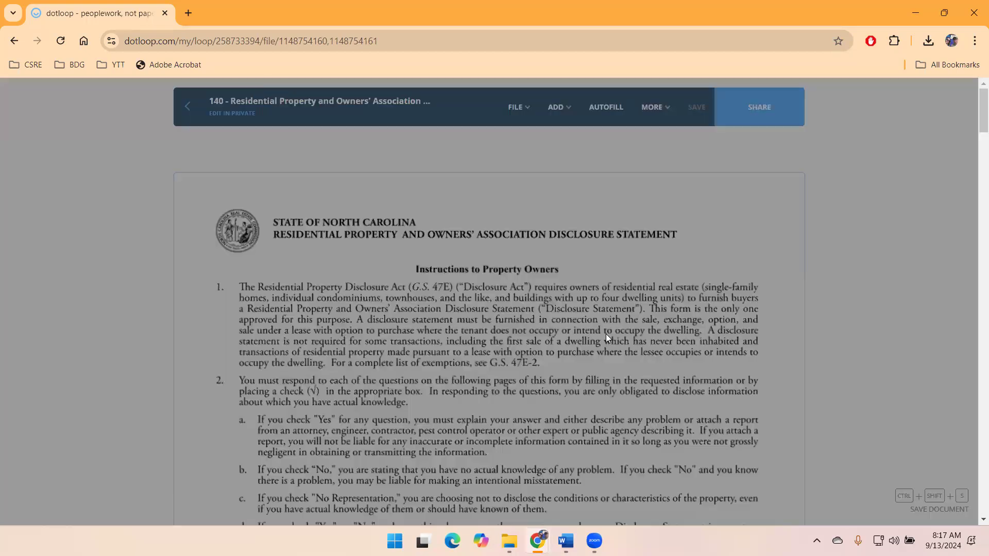
Check the autofilled property address and owner's name on forms 140 and 141, then save
{"action": "scroll", "coordinate": [605, 334], "scroll_direction": "down", "scroll_amount": 7}
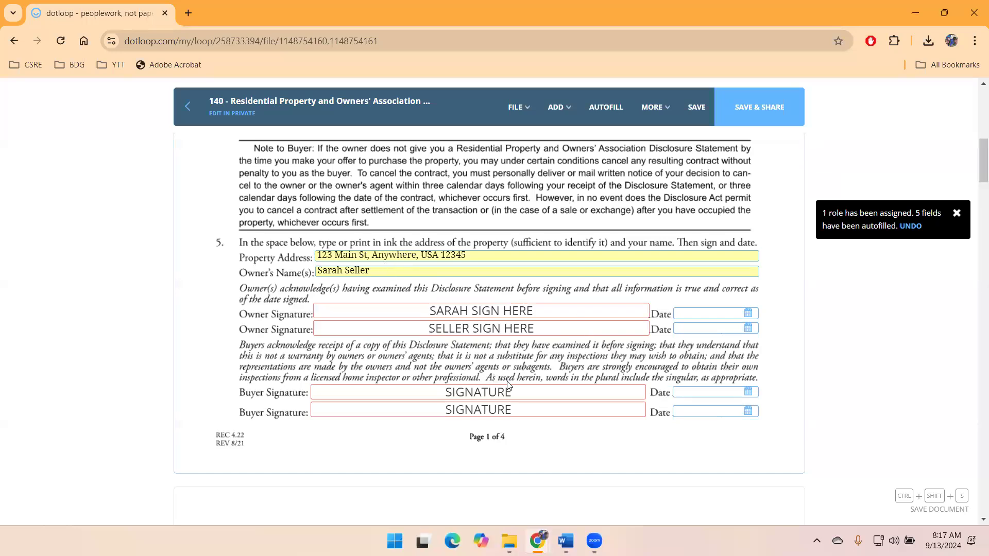
{"action": "scroll", "coordinate": [509, 384], "scroll_direction": "down", "scroll_amount": 1}
{"action": "scroll", "coordinate": [509, 383], "scroll_direction": "down", "scroll_amount": 3}
{"action": "scroll", "coordinate": [518, 380], "scroll_direction": "up", "scroll_amount": 15}
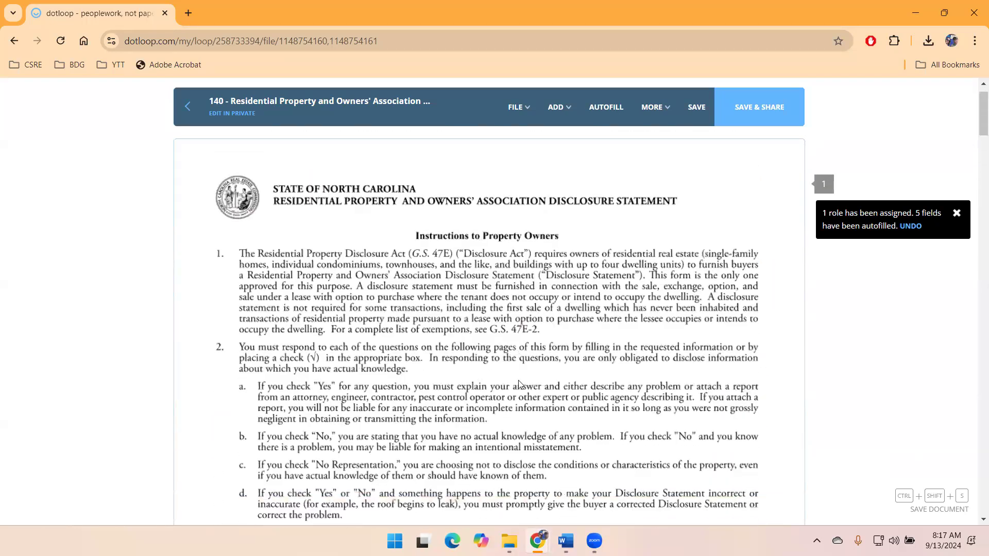
{"action": "scroll", "coordinate": [518, 380], "scroll_direction": "down", "scroll_amount": 6}
{"action": "scroll", "coordinate": [518, 380], "scroll_direction": "down", "scroll_amount": 3}
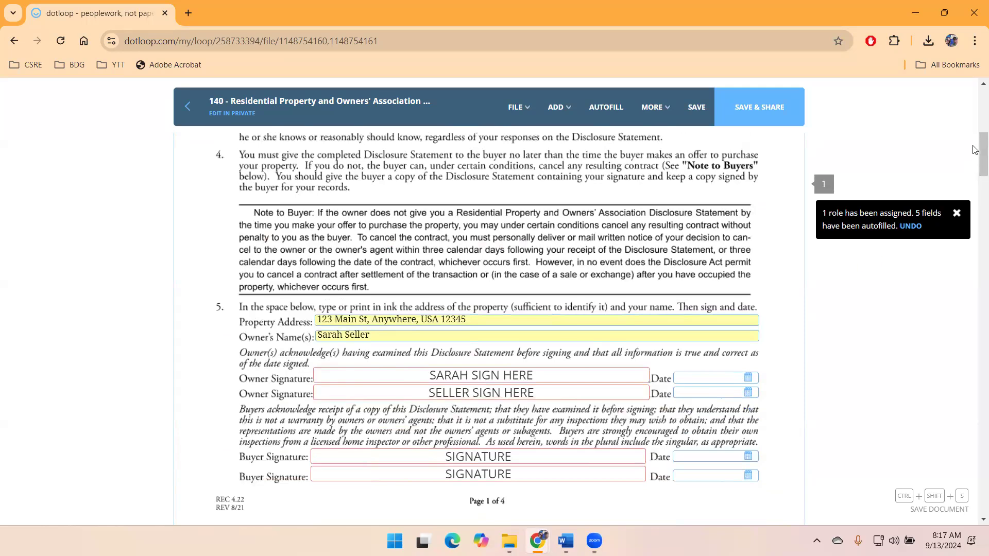
{"action": "left_click_drag", "start_coordinate": [974, 147], "coordinate": [974, 472]}
{"action": "scroll", "coordinate": [380, 324], "scroll_direction": "down", "scroll_amount": 2}
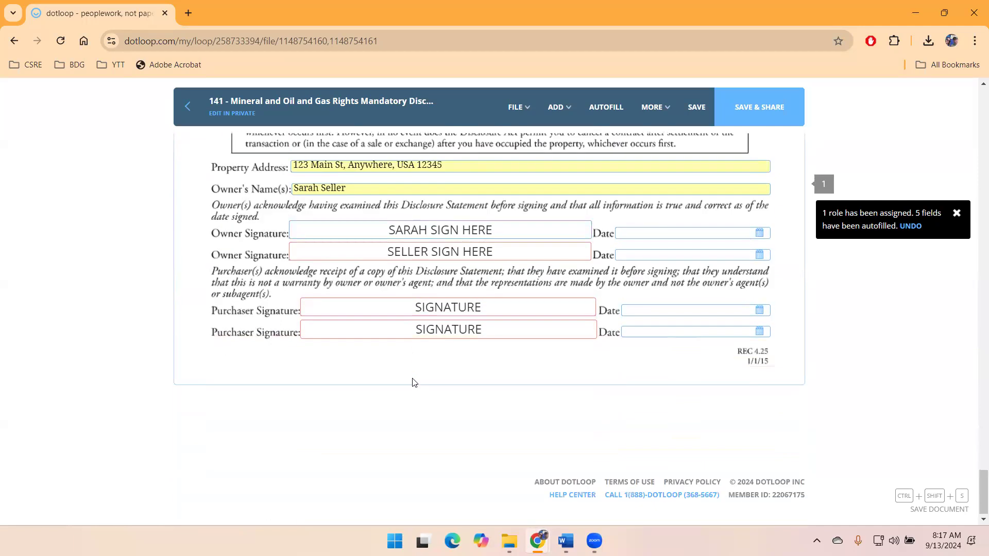
{"action": "scroll", "coordinate": [410, 379], "scroll_direction": "down", "scroll_amount": 5}
{"action": "left_click", "coordinate": [697, 108]}
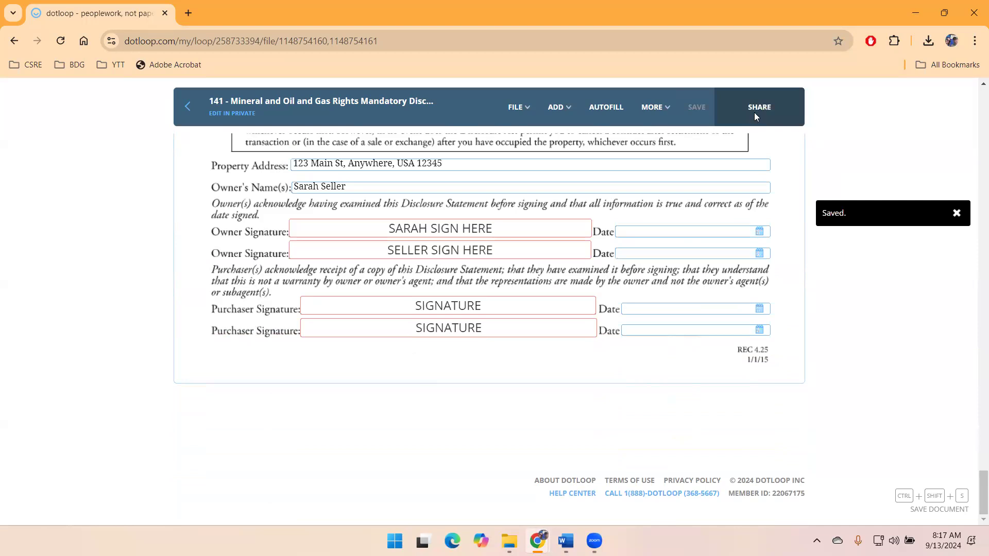
{"action": "left_click", "coordinate": [754, 113]}
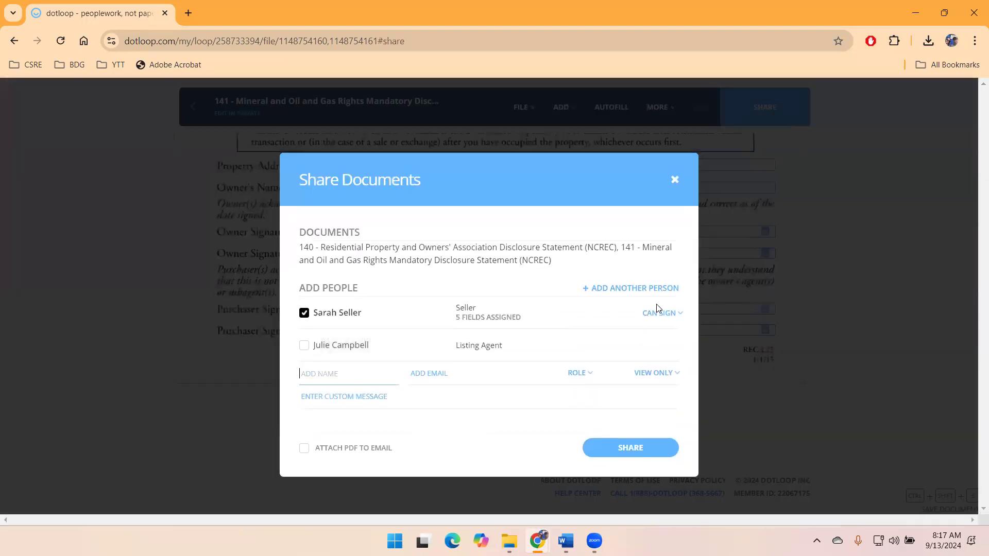
{"action": "left_click", "coordinate": [665, 313]}
{"action": "left_click", "coordinate": [654, 358]}
{"action": "left_click", "coordinate": [675, 180]}
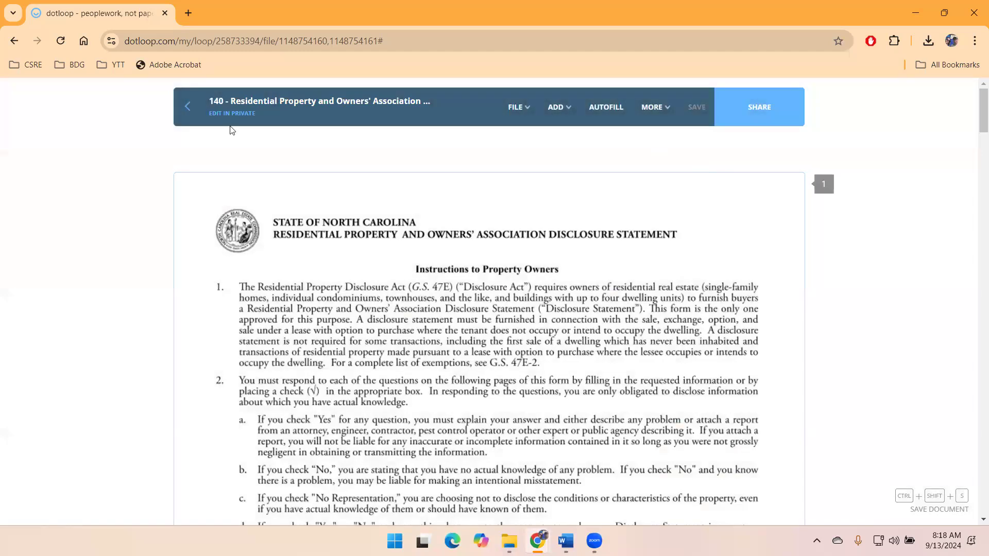
{"action": "left_click", "coordinate": [188, 107]}
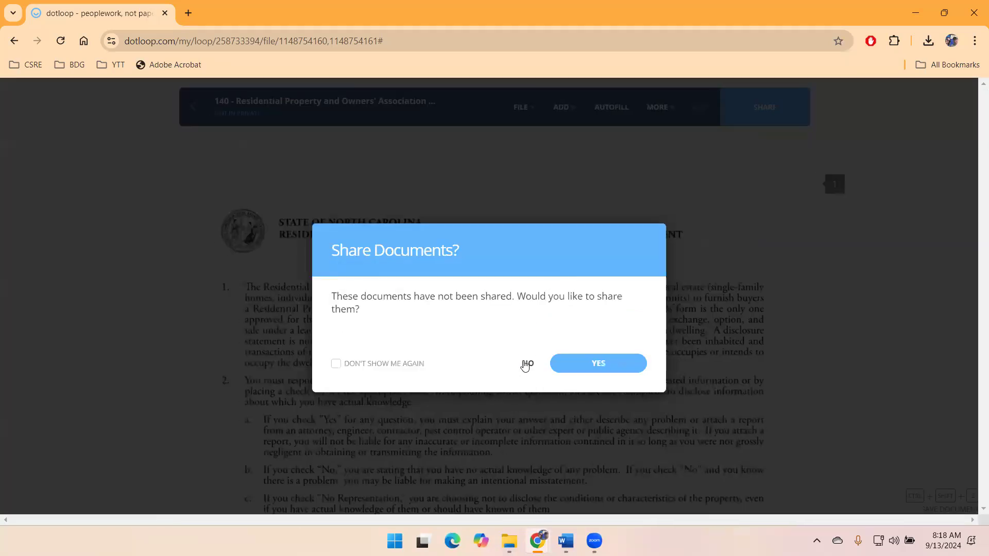
{"action": "left_click", "coordinate": [580, 354]}
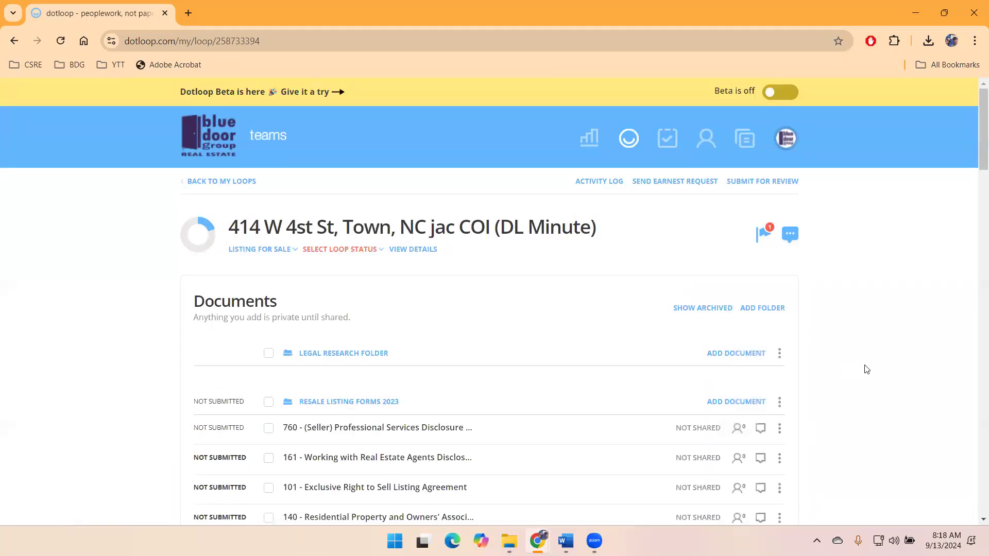